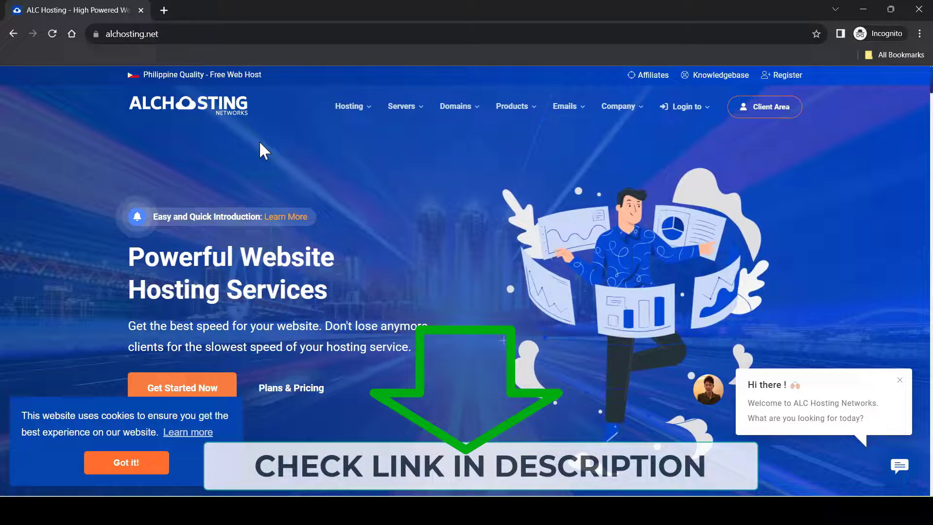
- Go to Free Website Hosting from the Hosting menu and accept the cookie notice with 'Got it!'
mouse_move(351, 111)
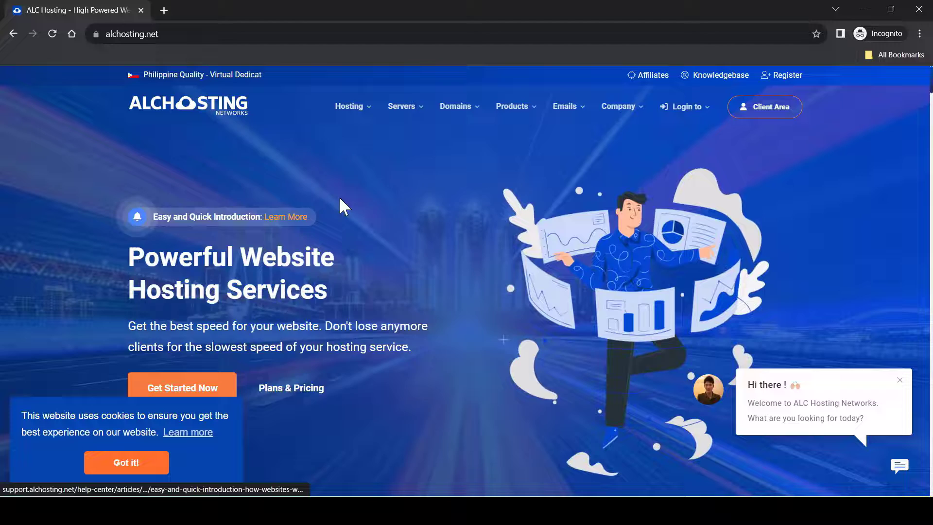
scroll(339, 196, down, 1)
scroll(339, 131, up, 1)
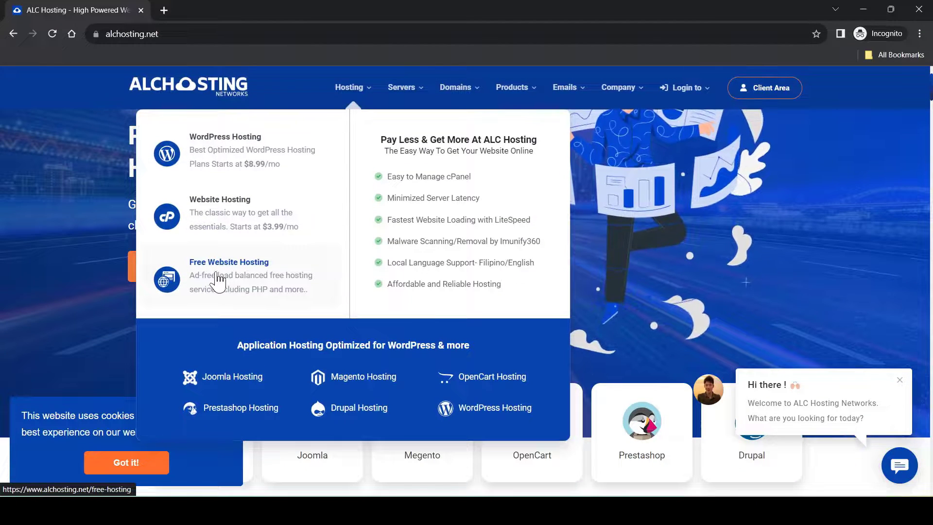
click(250, 272)
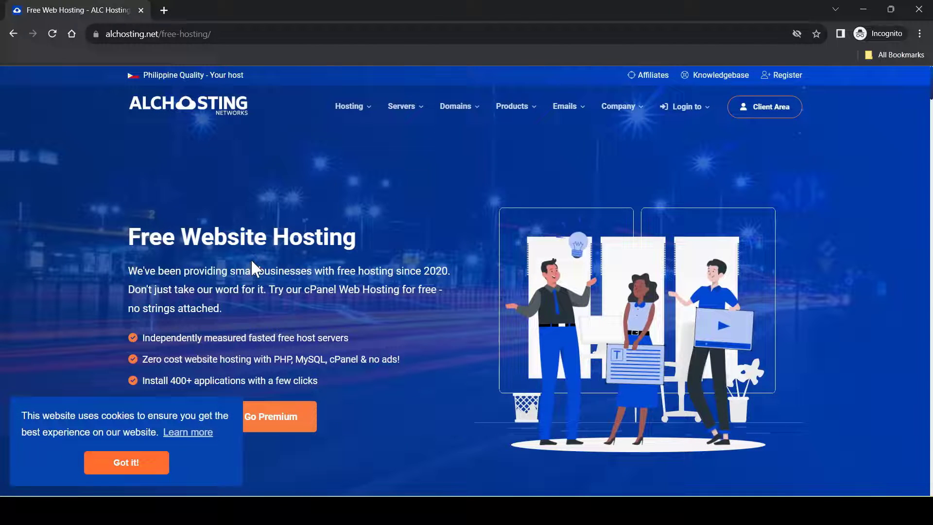
click(168, 462)
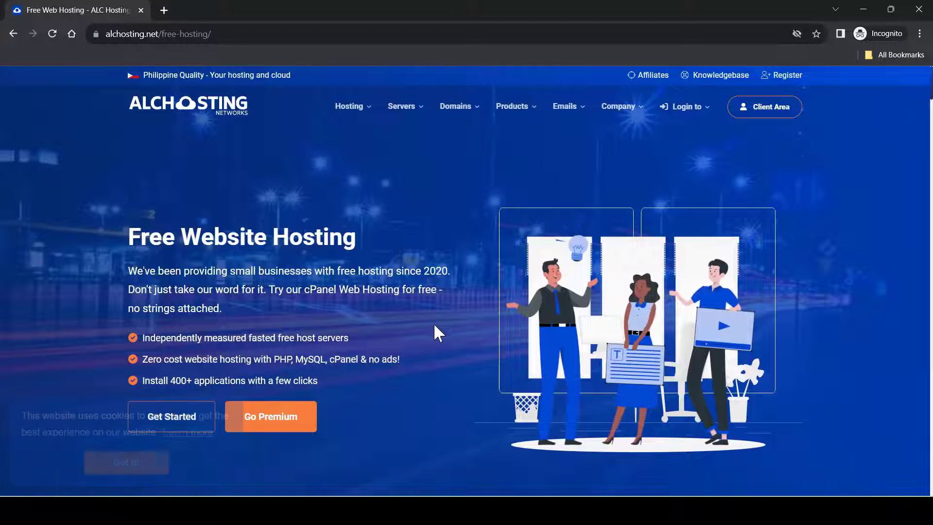
- Scroll through the ALC Free and ALC Free Plus plan cards to compare their features
scroll(495, 333, down, 10)
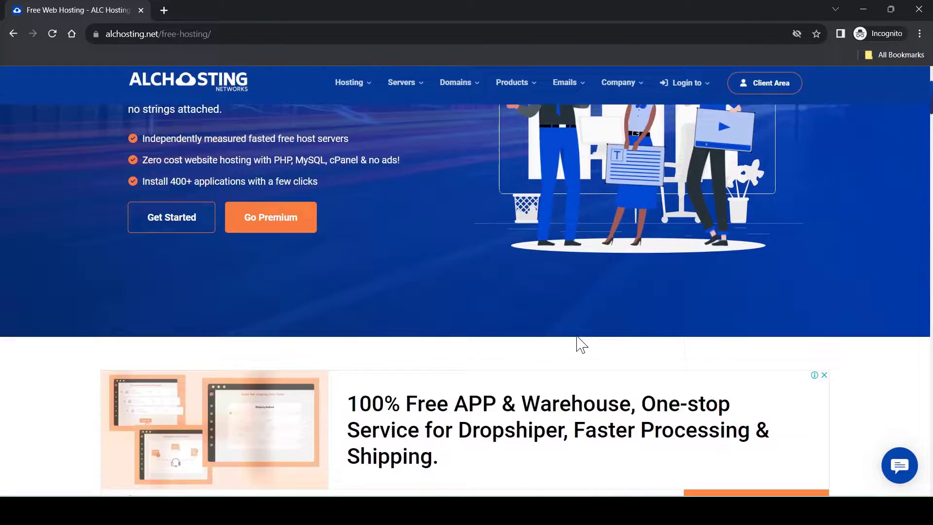
scroll(591, 343, down, 6)
scroll(779, 333, up, 3)
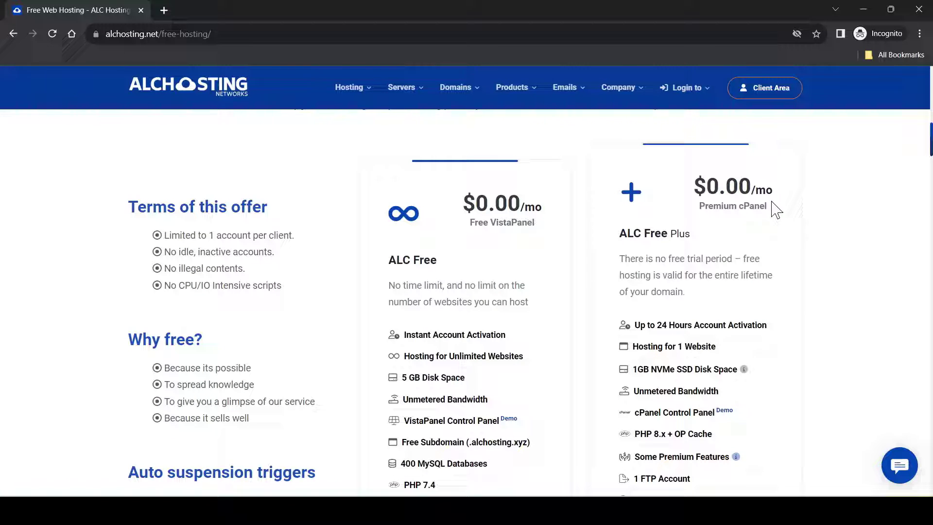
scroll(768, 211, down, 1)
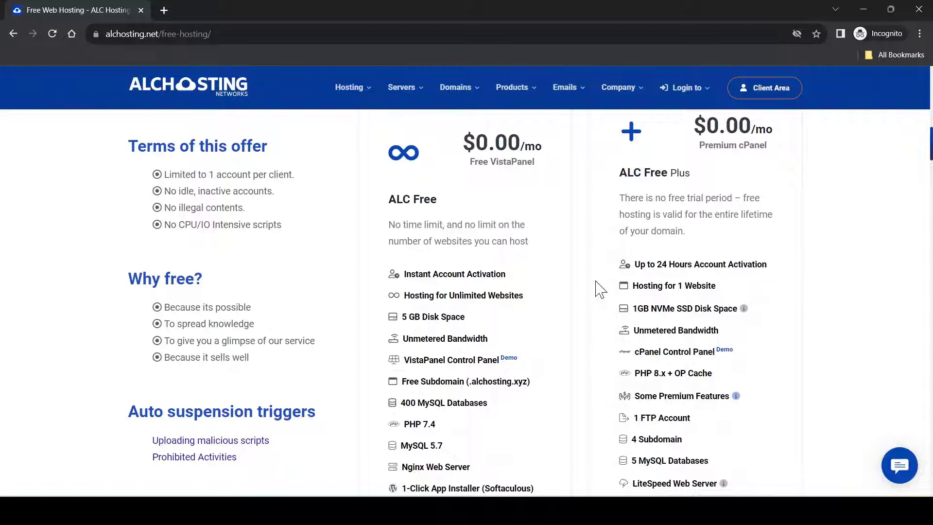
scroll(590, 335, down, 1)
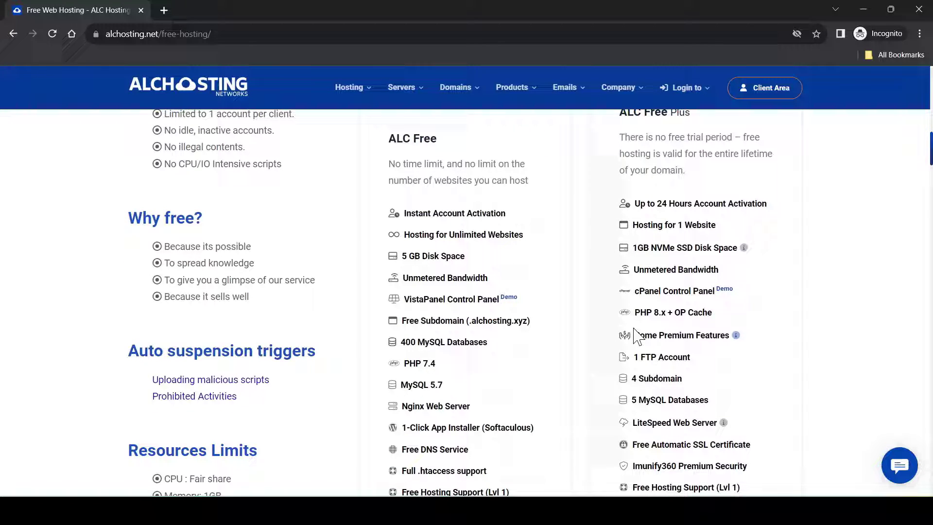
scroll(591, 367, down, 3)
scroll(590, 367, up, 4)
scroll(810, 295, up, 1)
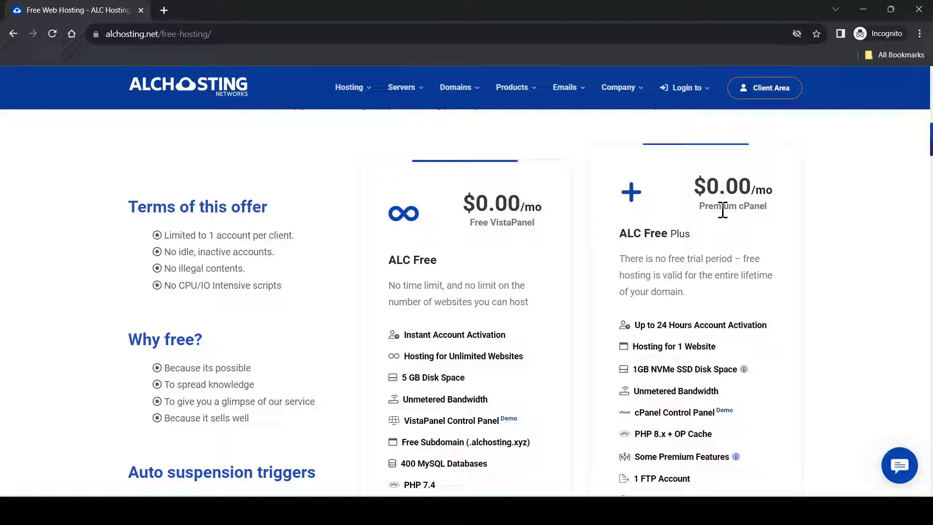
scroll(778, 221, down, 3)
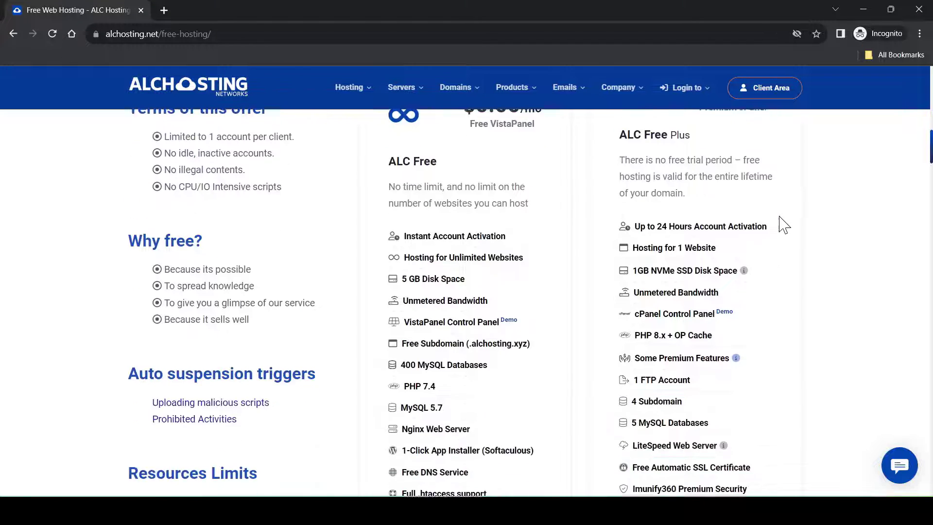
scroll(850, 228, up, 3)
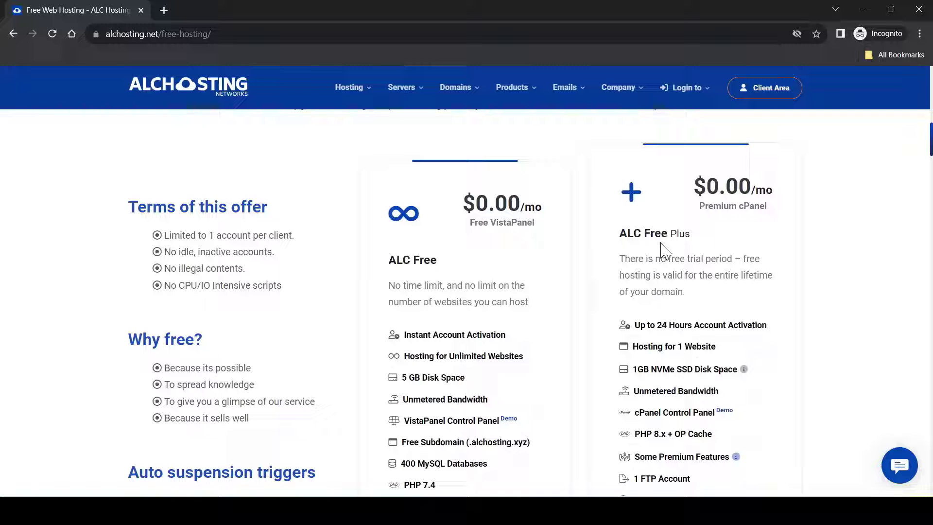
scroll(727, 241, down, 1)
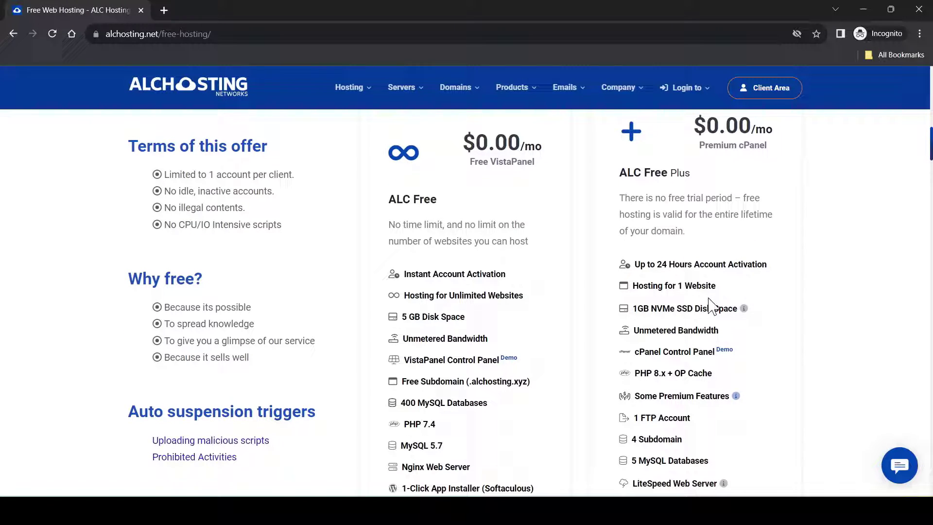
scroll(690, 196, down, 1)
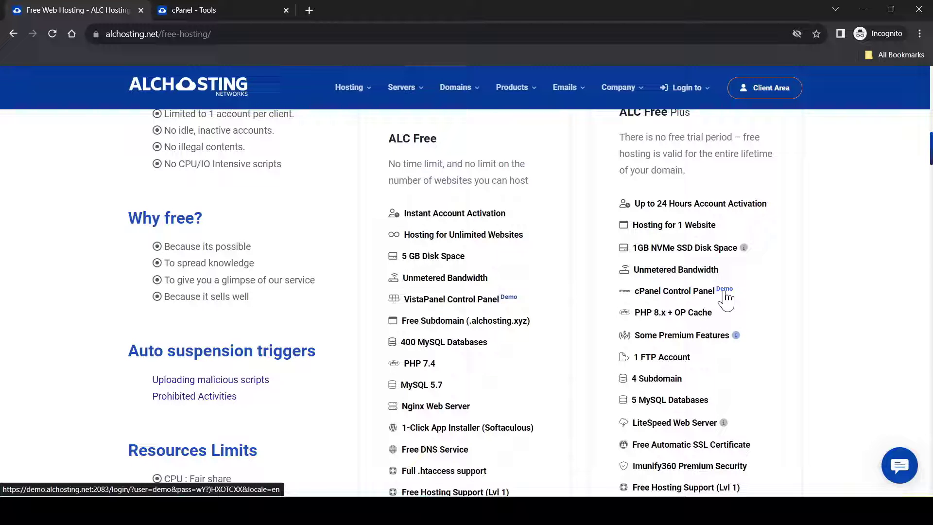
- Browse the cPanel demo's Email, Domains, Metrics, Software and Advanced tools, then return to the plans page
click(213, 7)
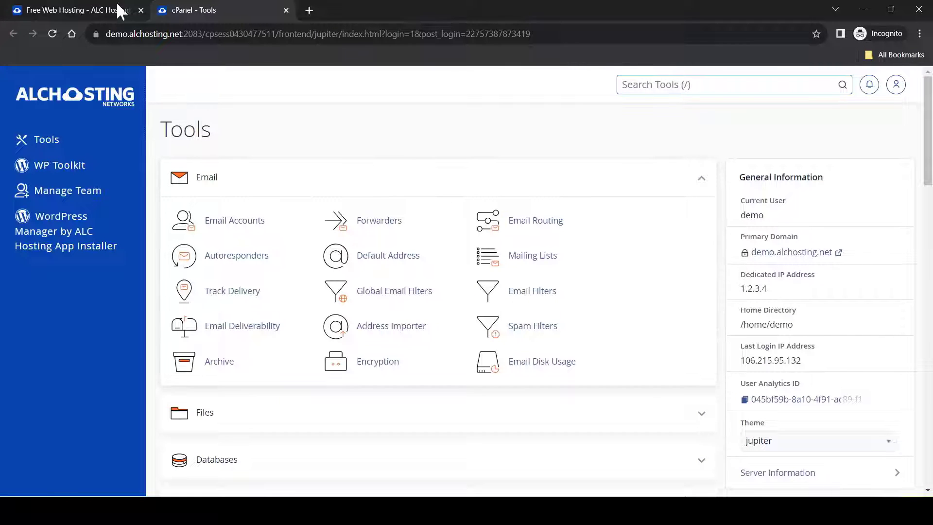
scroll(538, 279, down, 7)
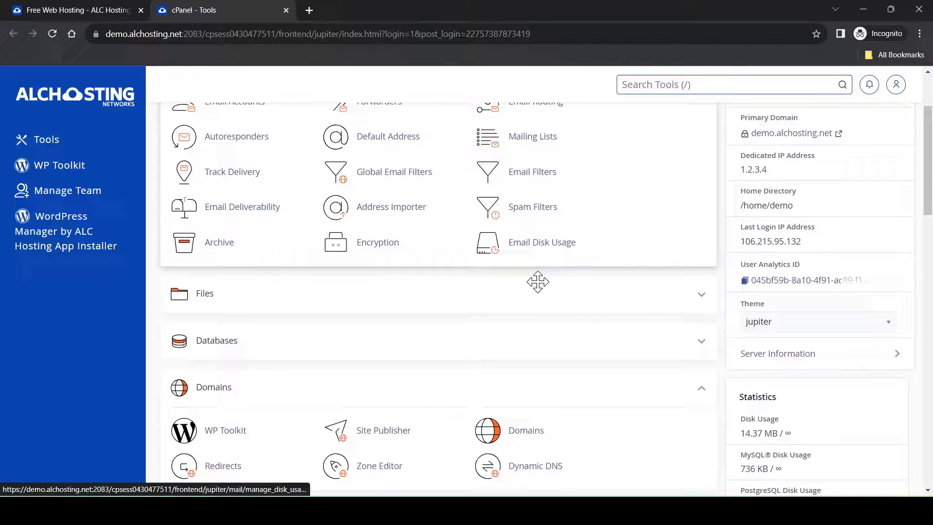
scroll(588, 316, up, 8)
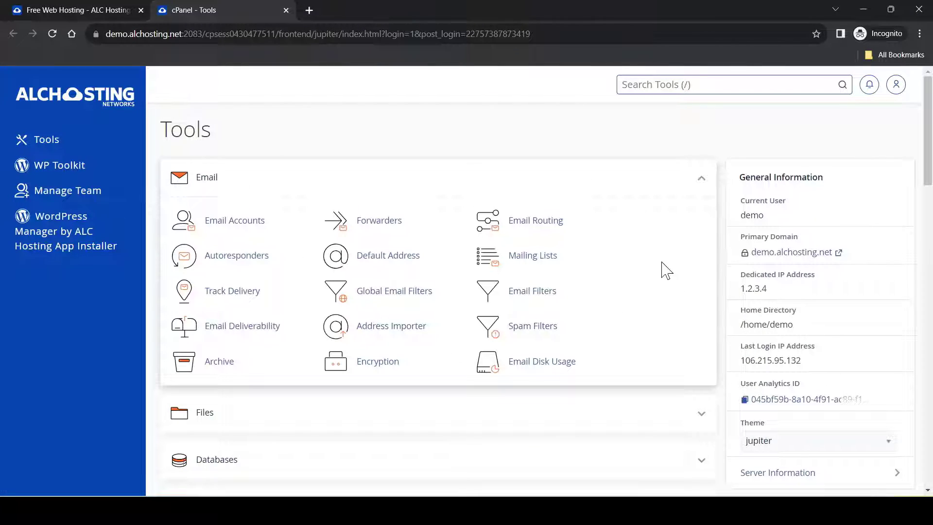
scroll(662, 267, down, 4)
middle_click(662, 261)
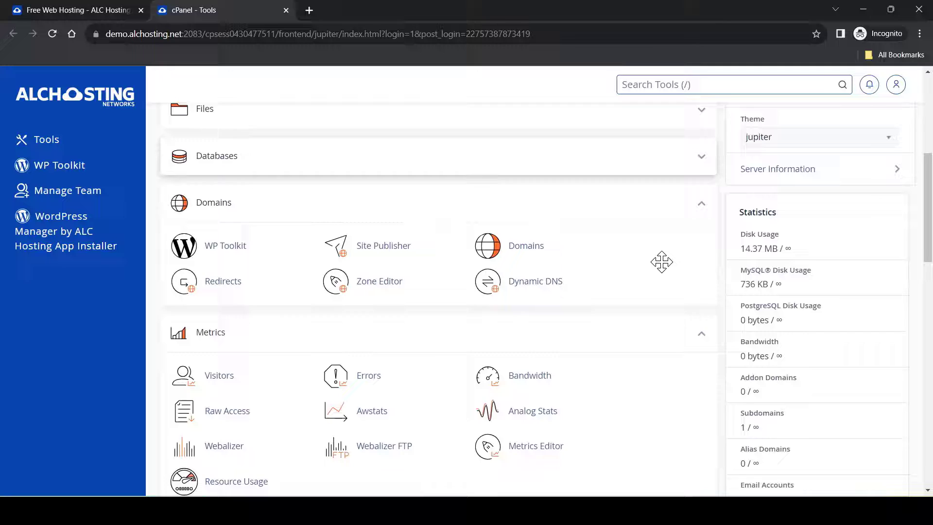
scroll(662, 266, down, 15)
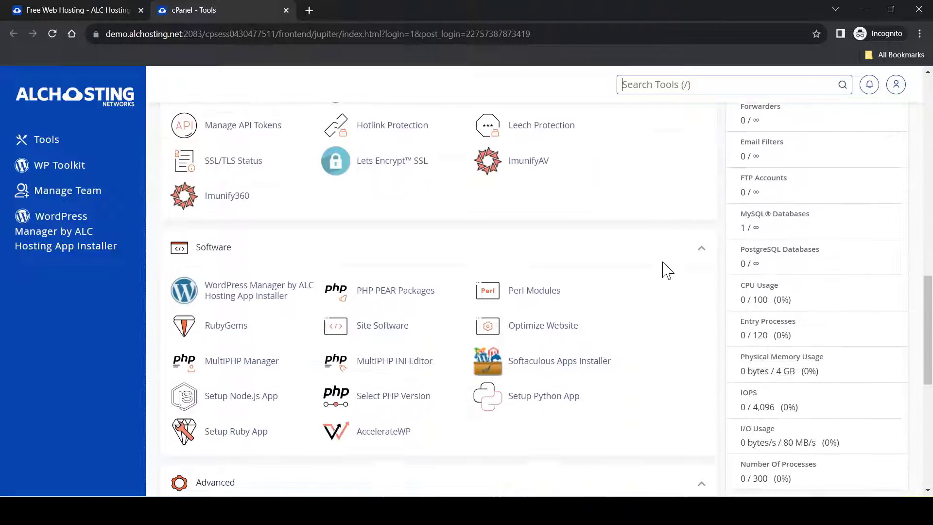
middle_click(667, 270)
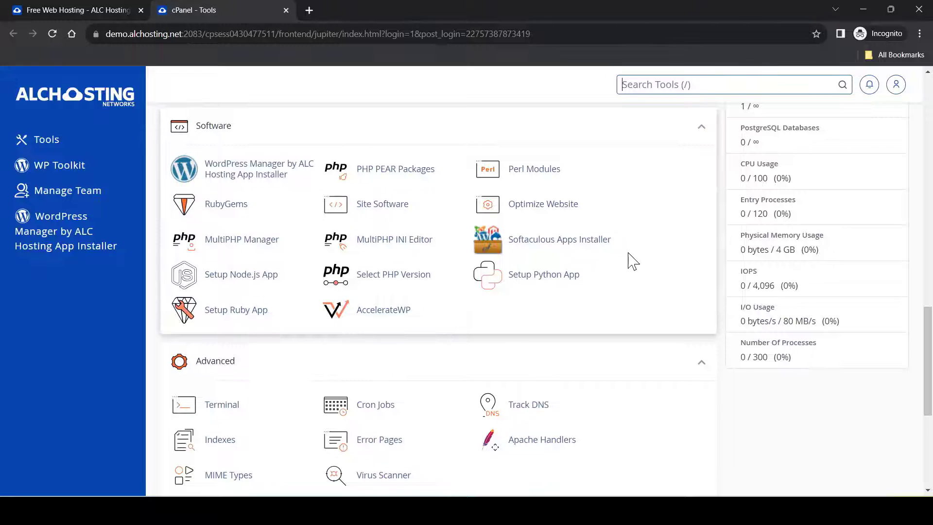
key(ctrl+shift+Tab)
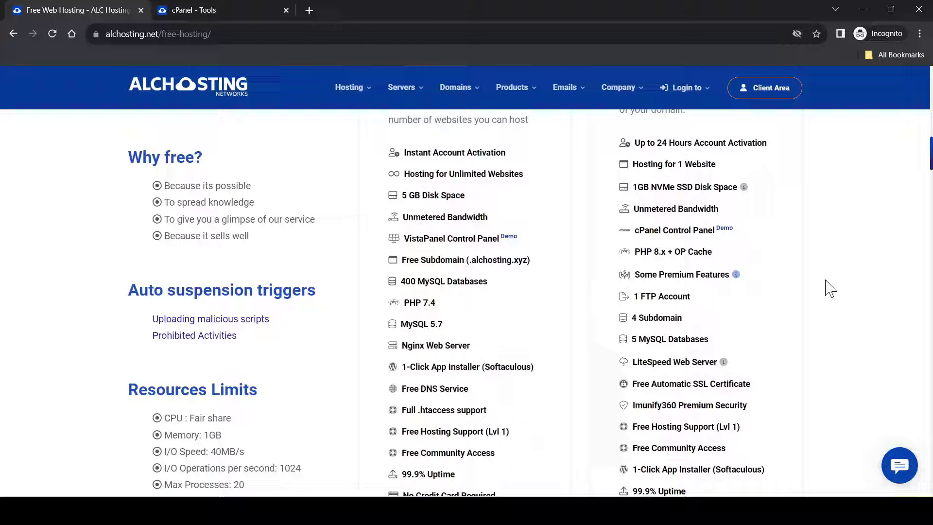
scroll(830, 289, down, 2)
scroll(829, 288, up, 2)
drag(678, 189, 737, 187)
scroll(785, 255, down, 1)
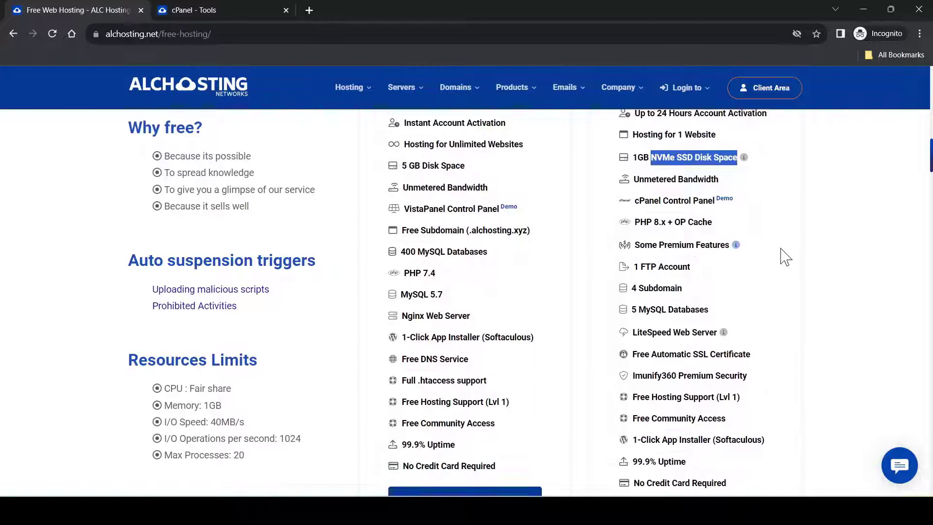
scroll(785, 255, down, 1)
drag(633, 301, 718, 301)
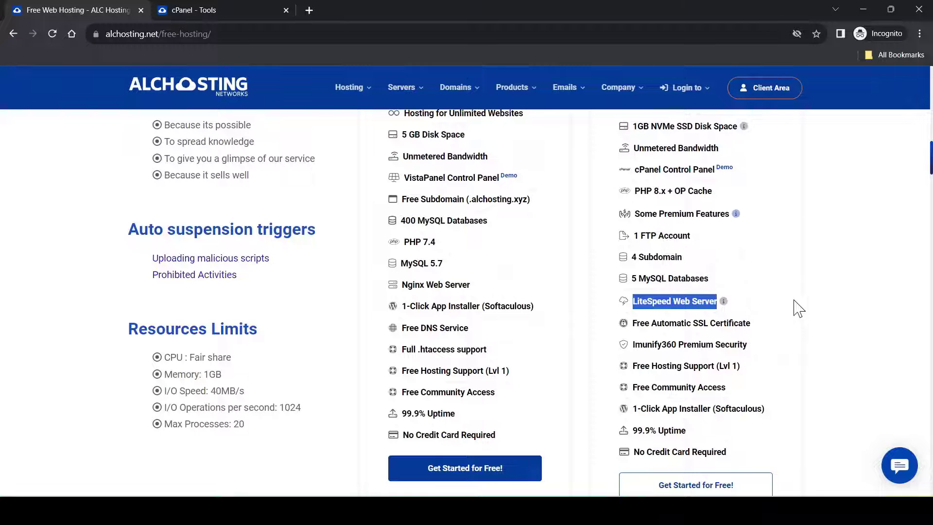
click(774, 303)
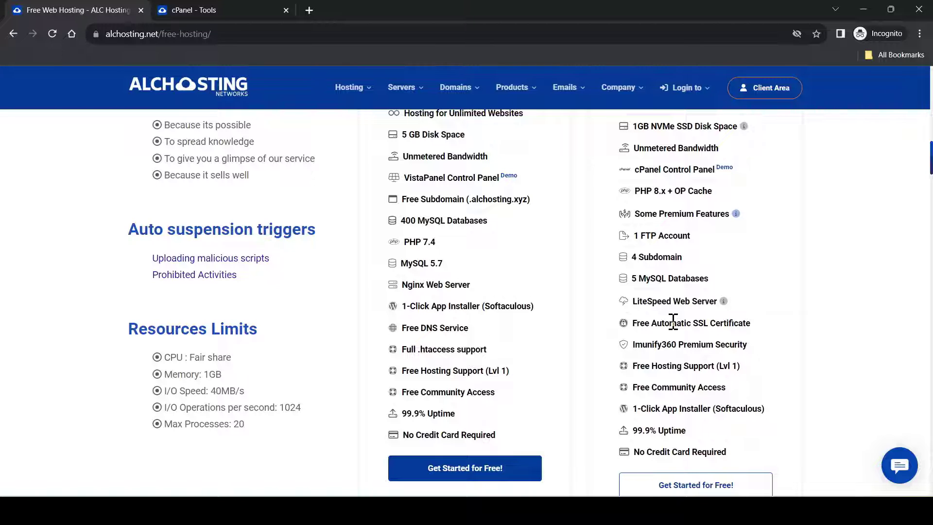
scroll(782, 298, down, 1)
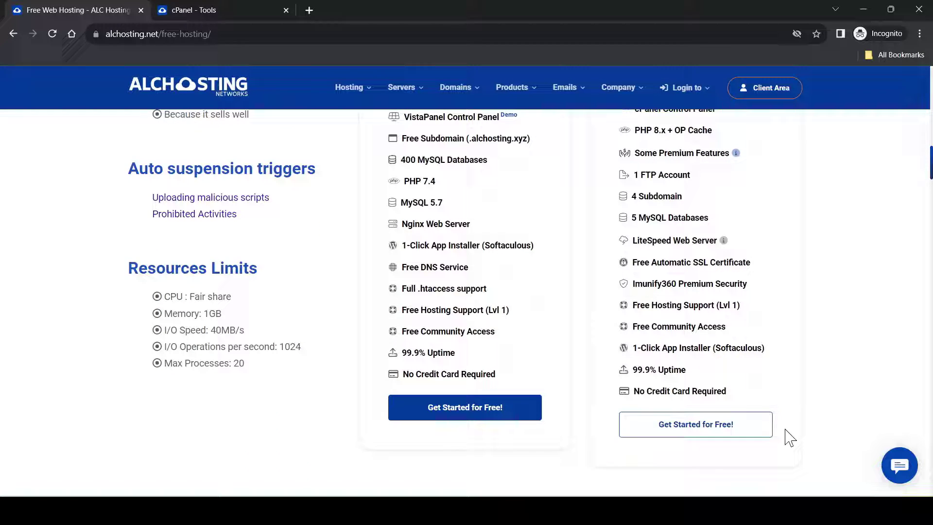
- Order ALC Free Plus with the existing domain speedio.pro
click(700, 434)
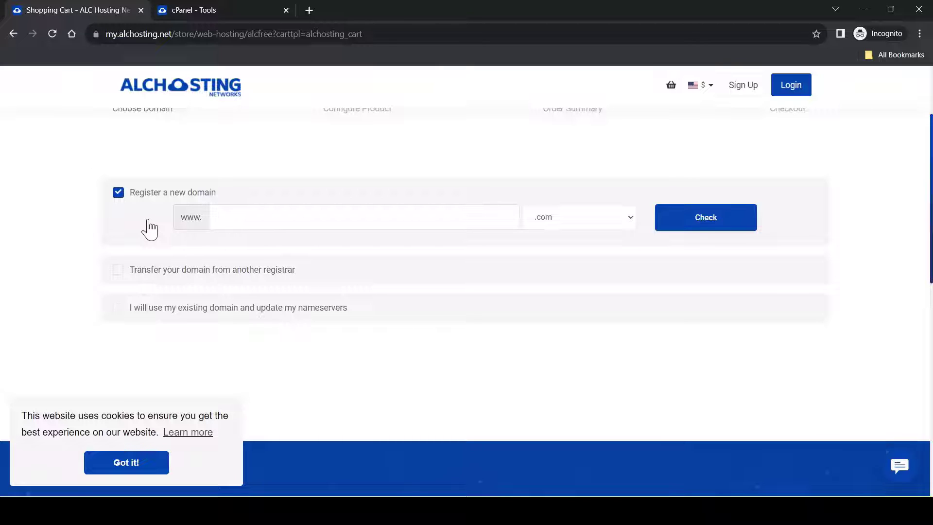
click(229, 307)
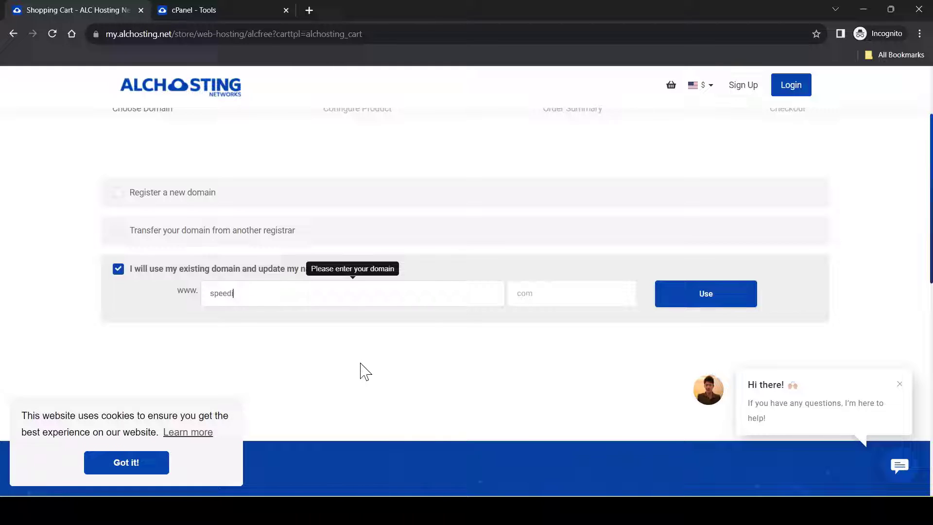
click(587, 302)
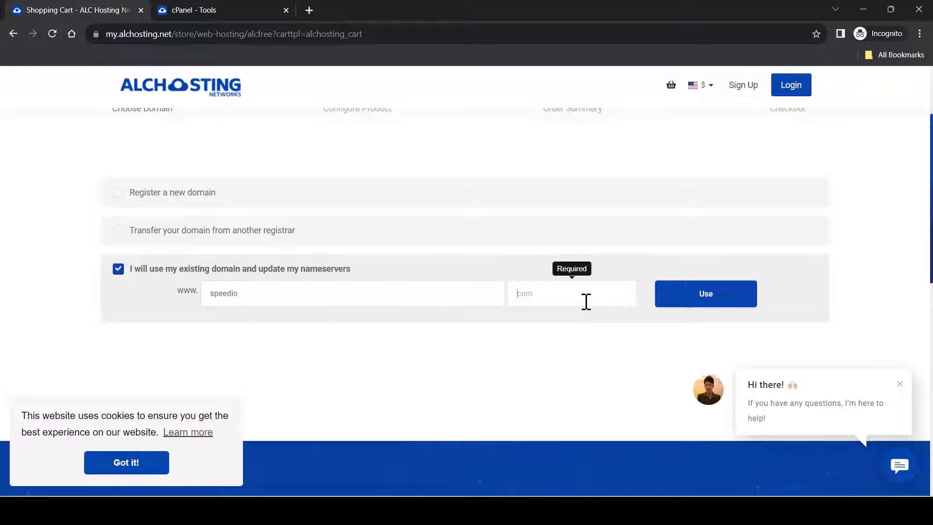
click(676, 297)
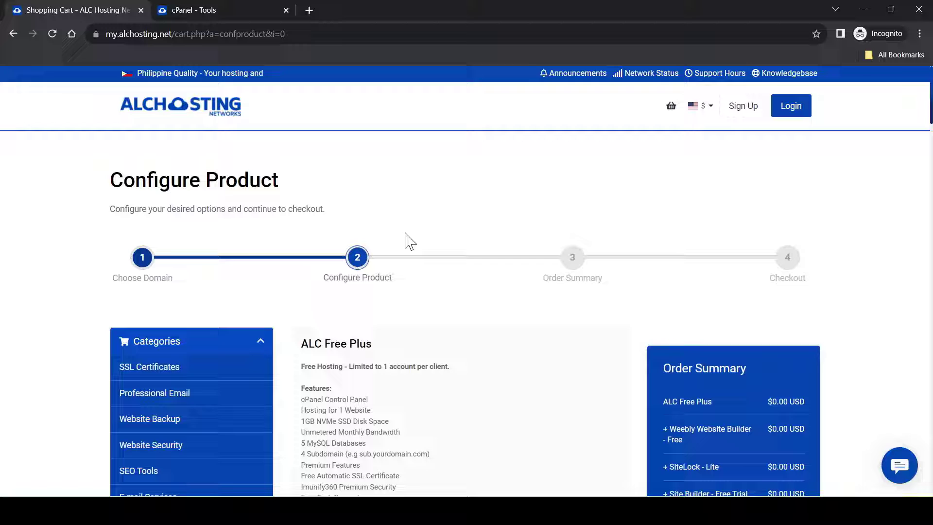
- Finish the Site Content purpose with 'cation purpuse only', leave add-ons free, and continue
scroll(476, 333, down, 5)
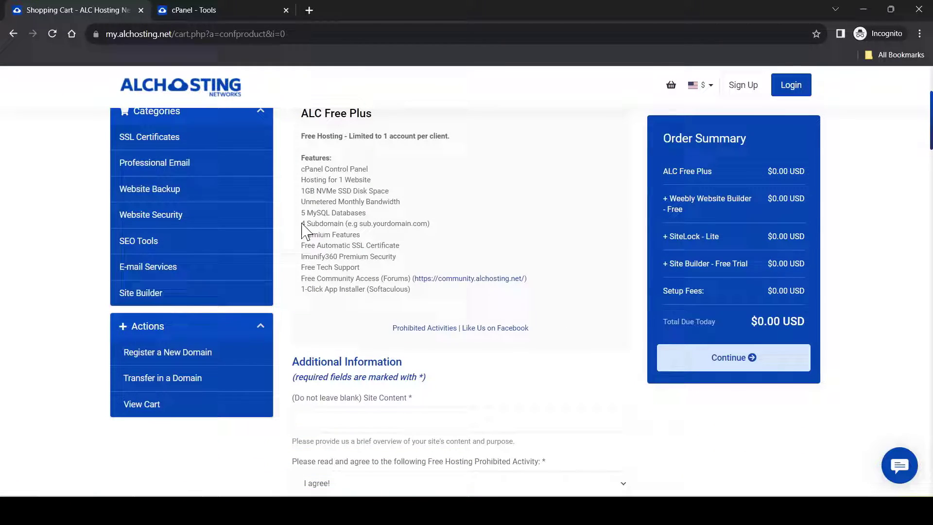
scroll(567, 250, down, 3)
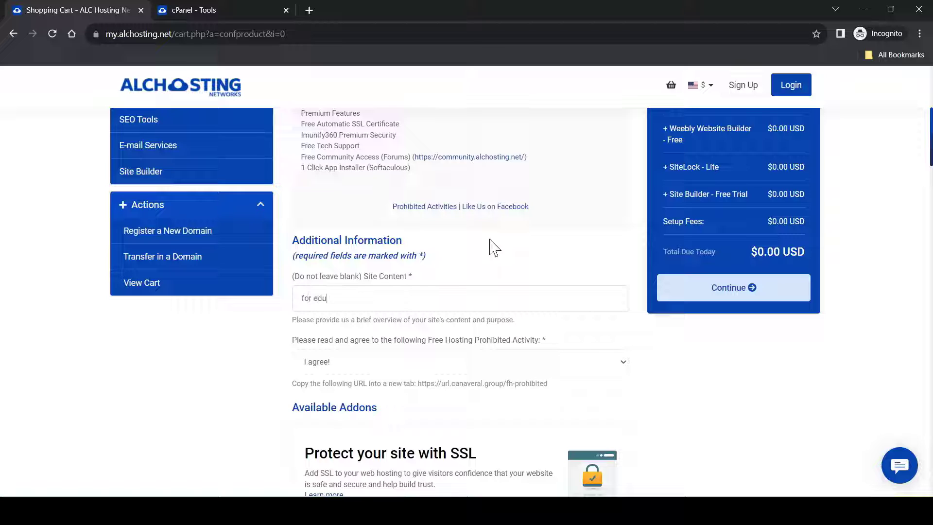
text(cation purpuse only)
scroll(664, 360, down, 2)
scroll(663, 372, down, 3)
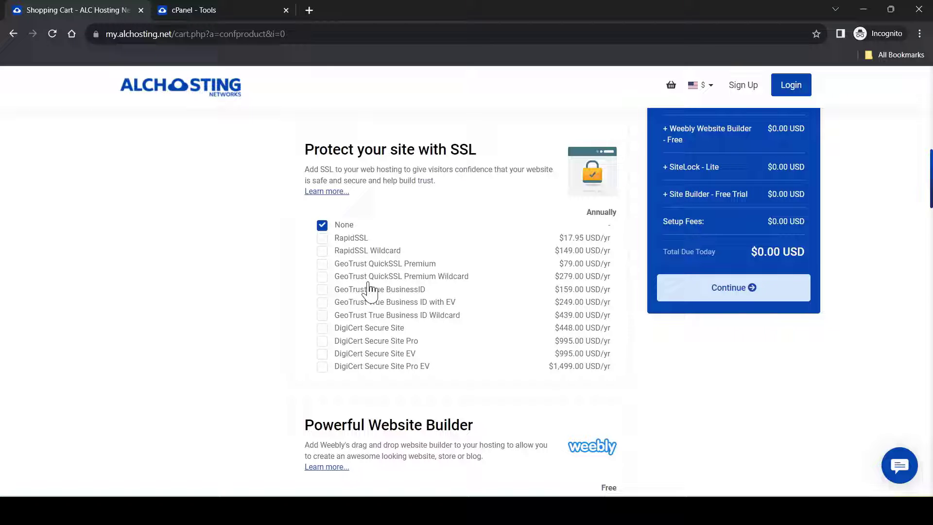
scroll(411, 320, down, 3)
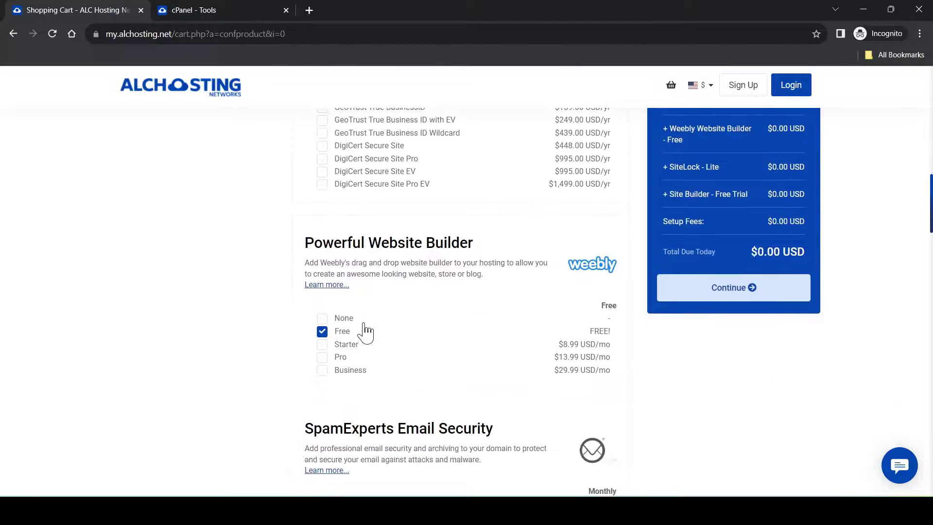
scroll(381, 355, down, 12)
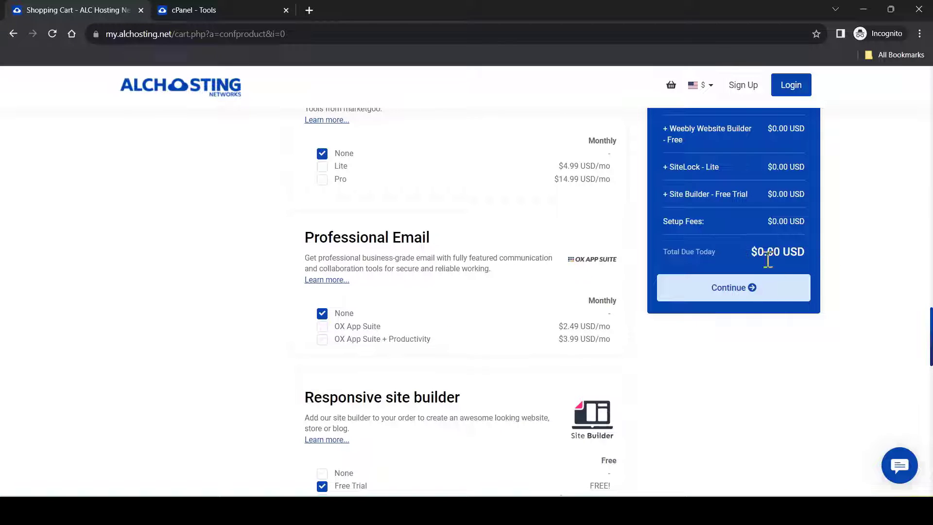
click(745, 303)
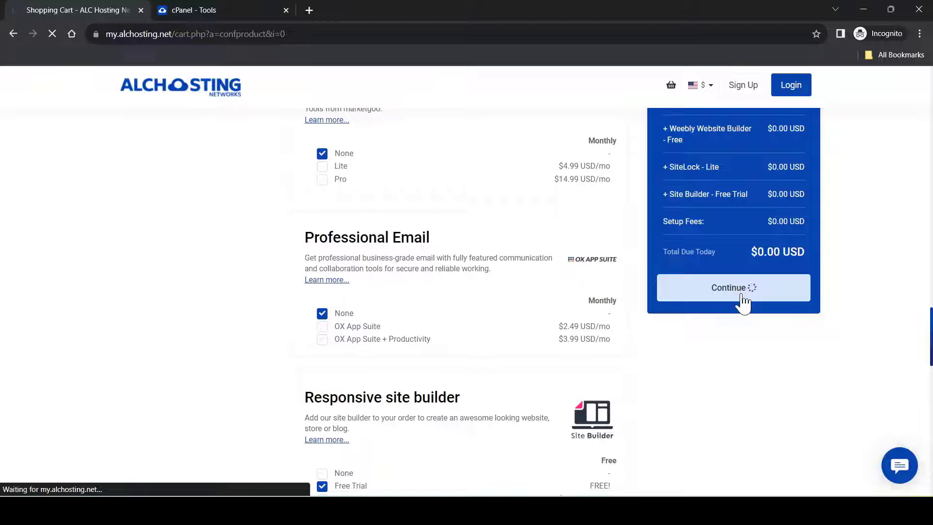
- Review the $0.00 order summary for ALC Free Plus on speedio.pro with three free add-ons
scroll(647, 319, down, 10)
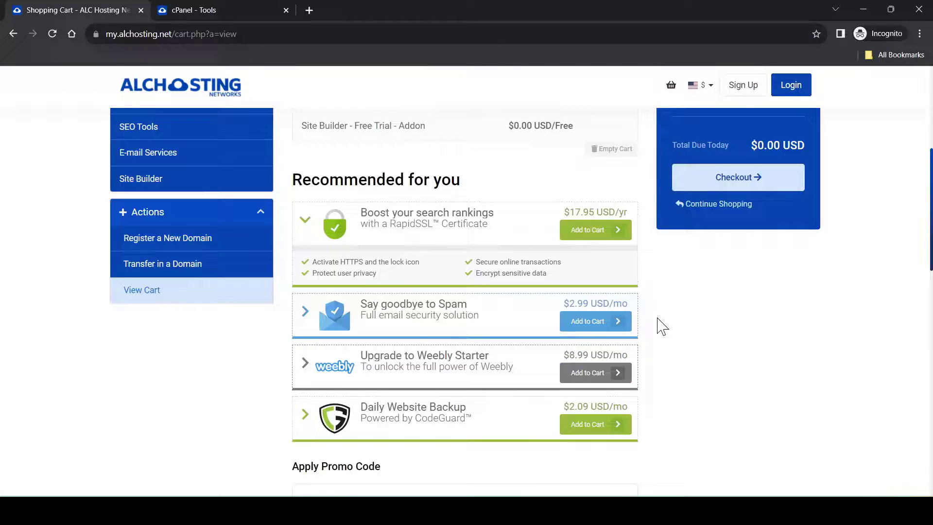
scroll(657, 316, up, 10)
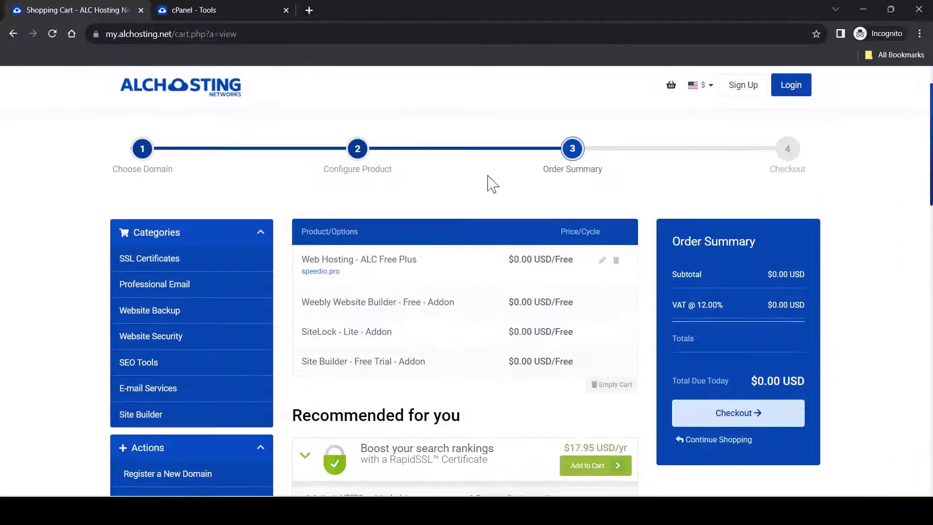
scroll(621, 246, down, 10)
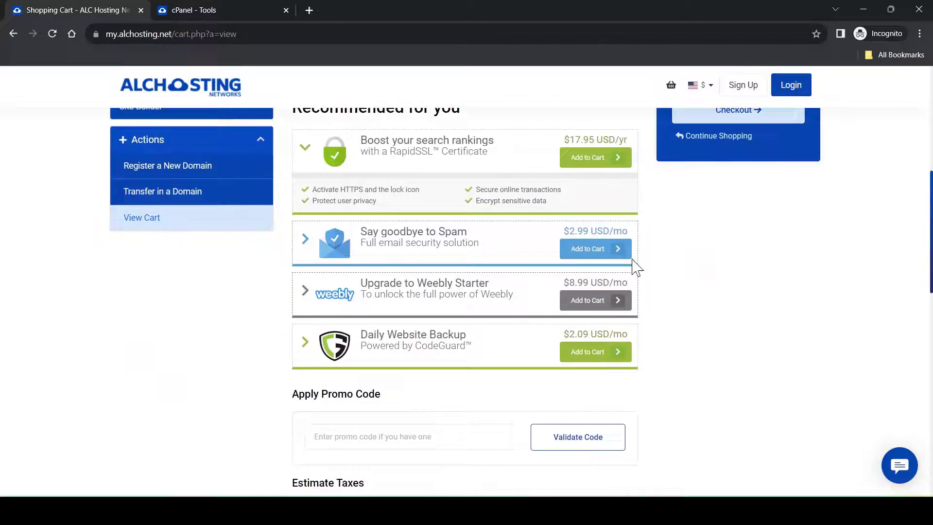
scroll(643, 275, up, 10)
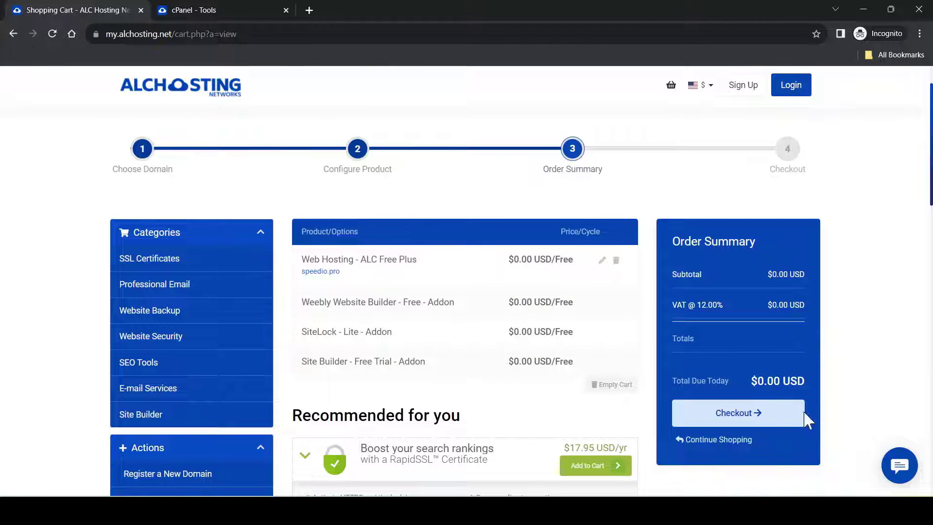